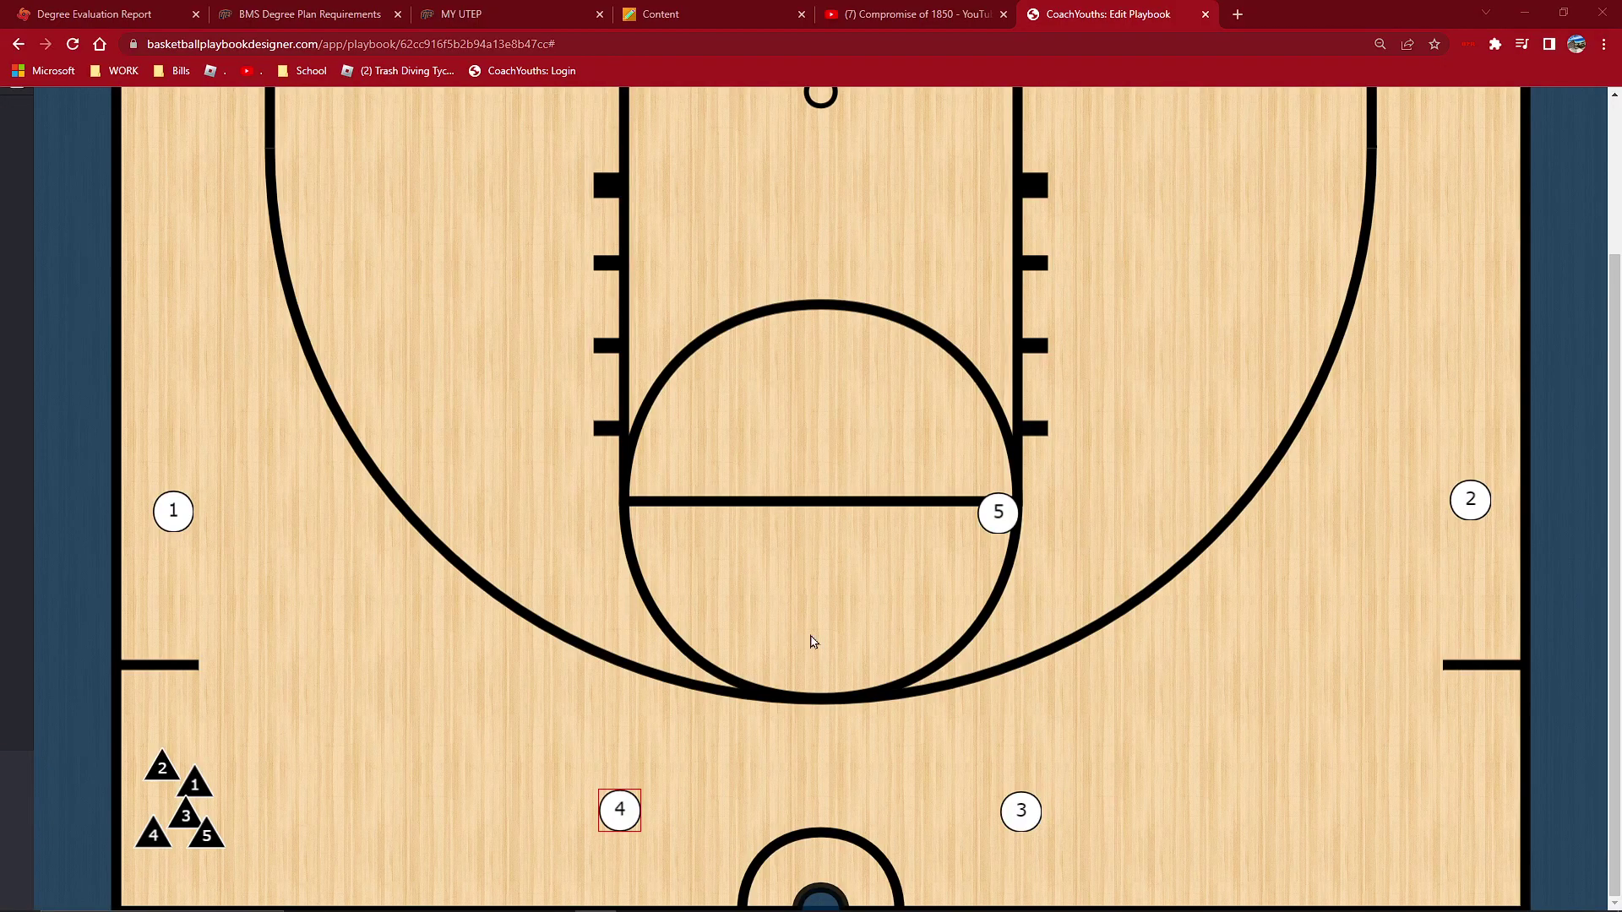
# Spread the offense: player 4 to the left wing, 3 to the right wing, 1 and 2 low near the baseline
pyautogui.moveTo(191, 522); pyautogui.dragTo(716, 754)
pyautogui.moveTo(613, 828); pyautogui.dragTo(168, 534)
pyautogui.moveTo(1468, 504)
pyautogui.mouseDown()
pyautogui.moveTo(1055, 793)
pyautogui.moveTo(1433, 486)
pyautogui.moveTo(1442, 515)
pyautogui.mouseUp()
pyautogui.moveTo(677, 769); pyautogui.dragTo(595, 859)
pyautogui.moveTo(1057, 818); pyautogui.dragTo(1060, 852)
pyautogui.moveTo(612, 847)
pyautogui.mouseDown()
pyautogui.moveTo(641, 829)
pyautogui.moveTo(591, 840)
pyautogui.mouseUp()
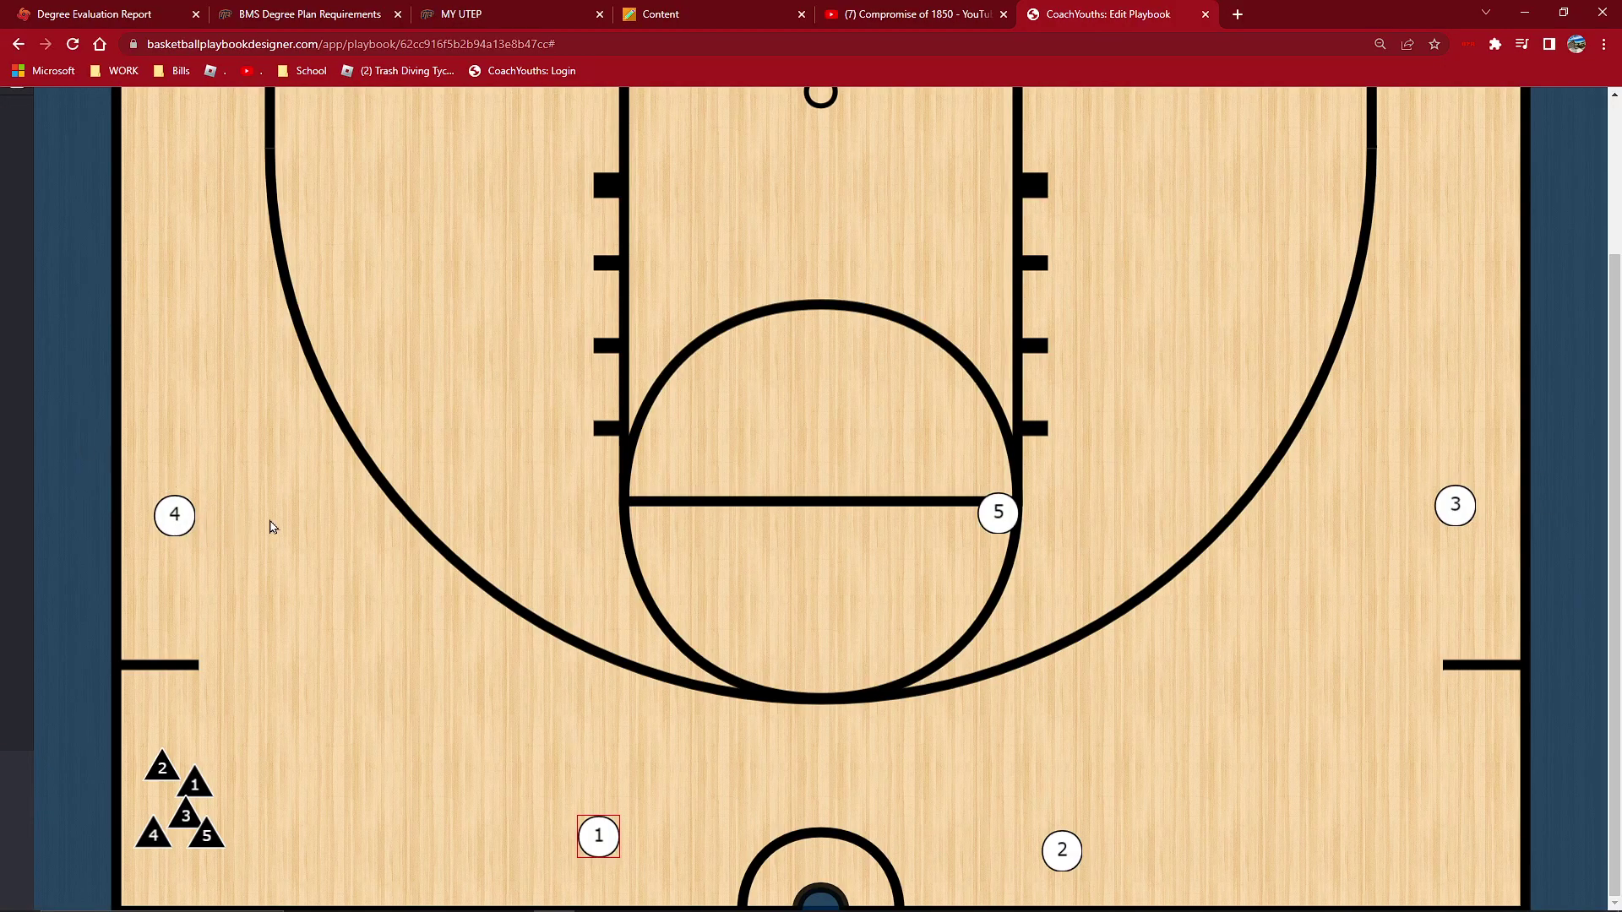
pyautogui.moveTo(1459, 524)
pyautogui.mouseDown()
pyautogui.moveTo(1307, 478)
pyautogui.moveTo(1484, 518)
pyautogui.moveTo(1471, 522)
pyautogui.moveTo(1474, 494)
pyautogui.moveTo(1468, 510)
pyautogui.mouseUp()
pyautogui.moveTo(614, 847)
pyautogui.mouseDown()
pyautogui.moveTo(604, 890)
pyautogui.moveTo(605, 839)
pyautogui.mouseUp()
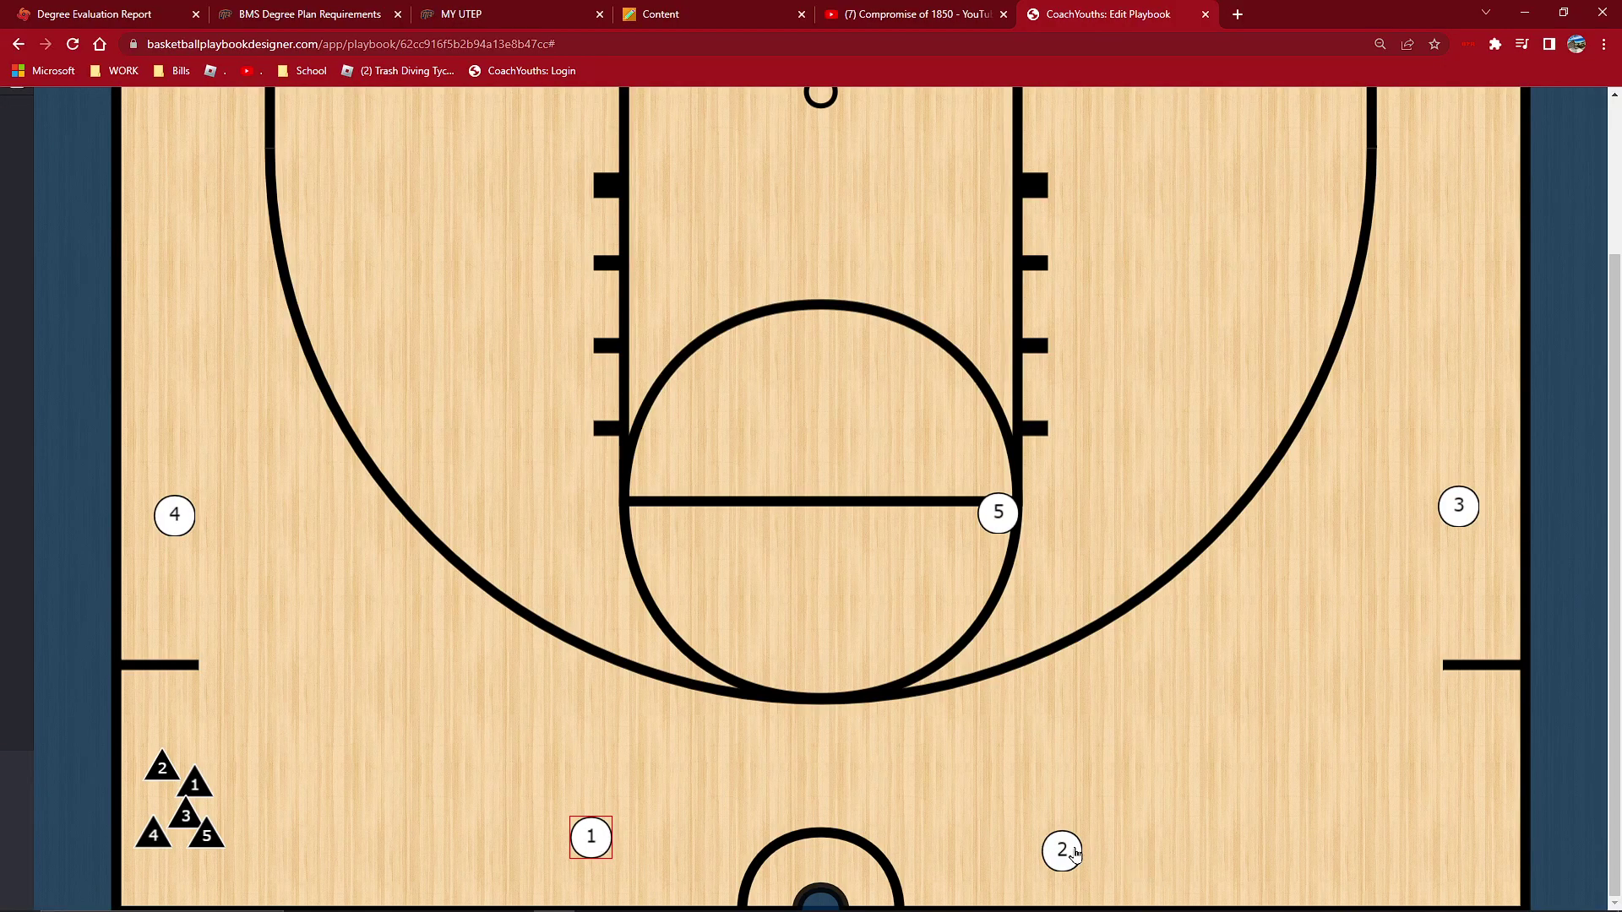
# Place players 1 and 4 in the upper left, 2 outside the left arc, and 5 at the right elbow
pyautogui.moveTo(589, 837); pyautogui.dragTo(594, 752)
pyautogui.moveTo(1002, 515); pyautogui.dragTo(691, 512)
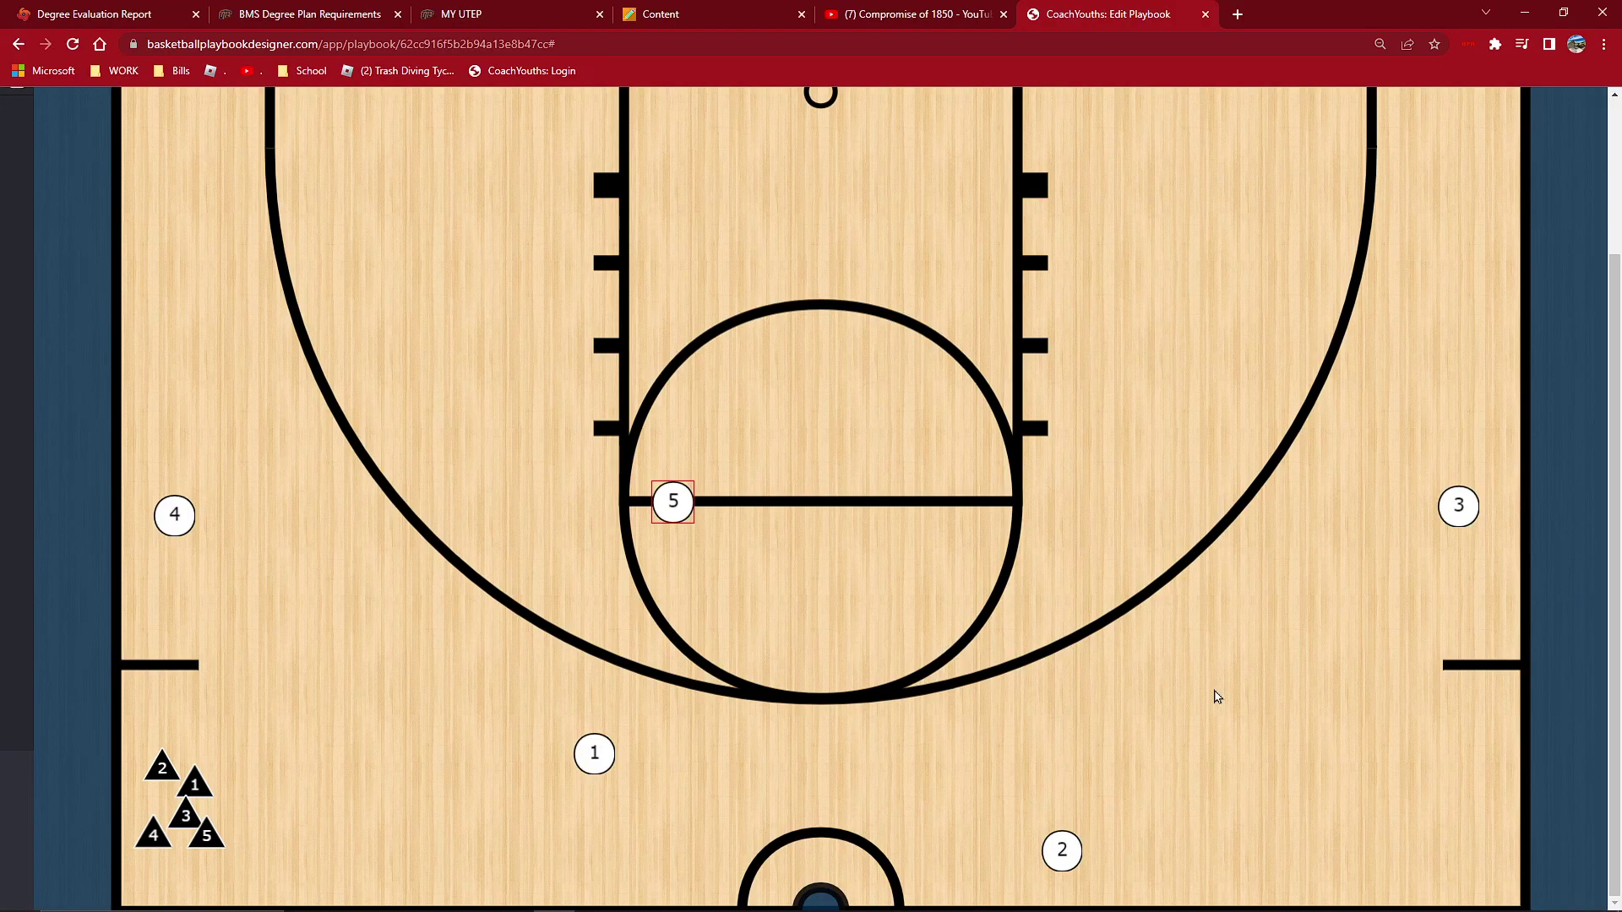
pyautogui.moveTo(581, 761); pyautogui.dragTo(834, 239)
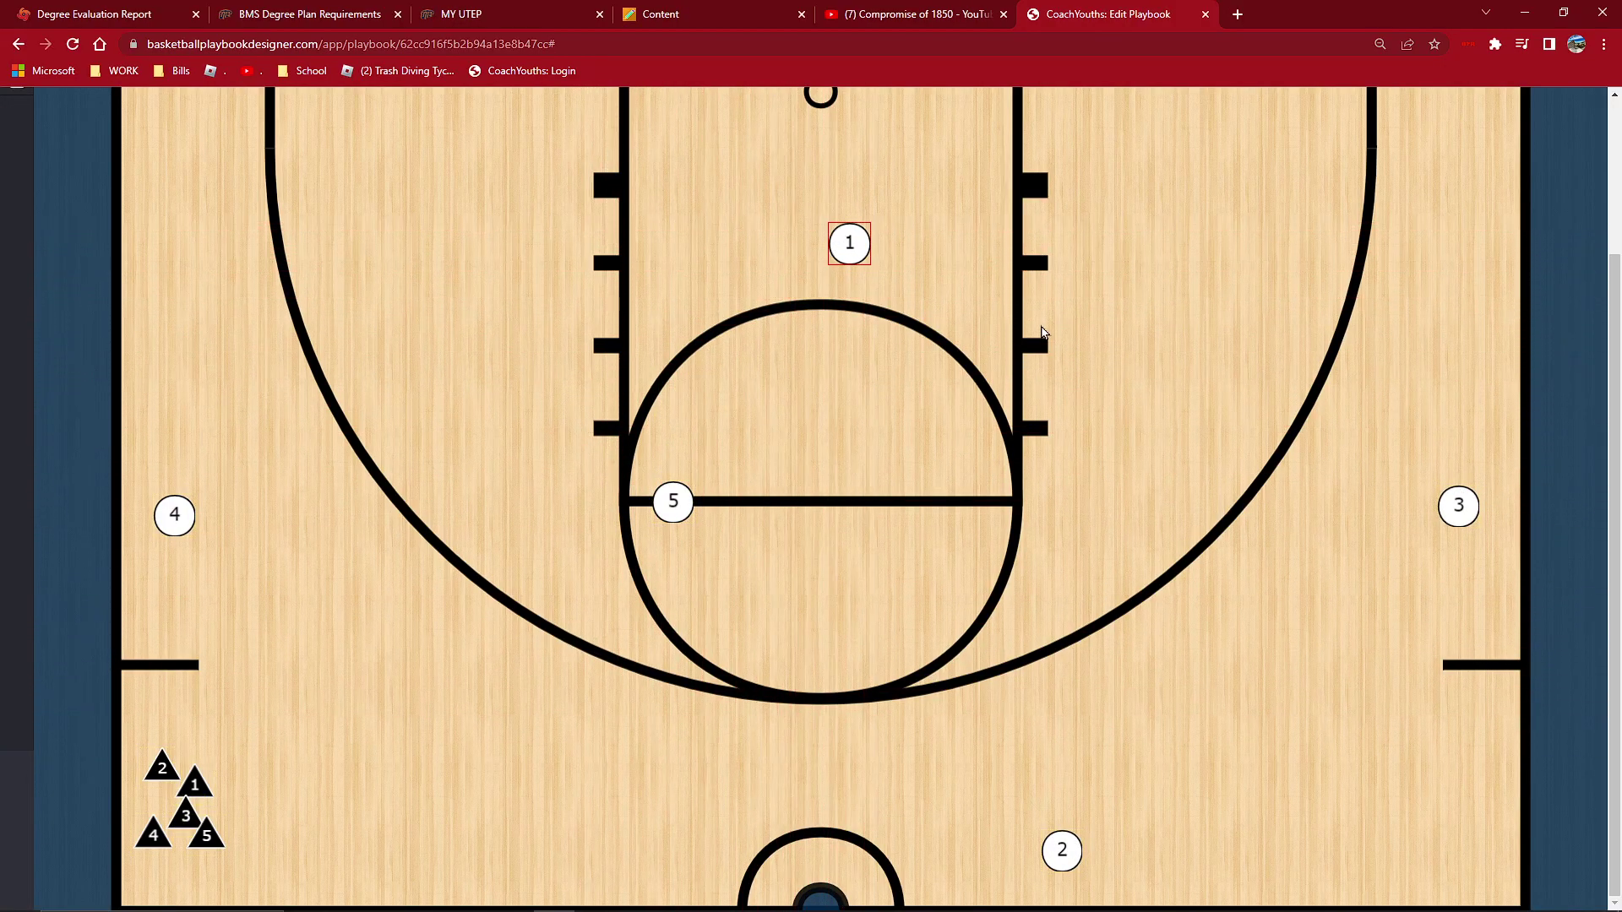
pyautogui.moveTo(1060, 848); pyautogui.dragTo(1067, 610)
pyautogui.moveTo(872, 240); pyautogui.dragTo(247, 162)
pyautogui.moveTo(674, 502); pyautogui.dragTo(916, 515)
pyautogui.moveTo(1061, 603); pyautogui.dragTo(1047, 505)
pyautogui.moveTo(911, 515); pyautogui.dragTo(828, 750)
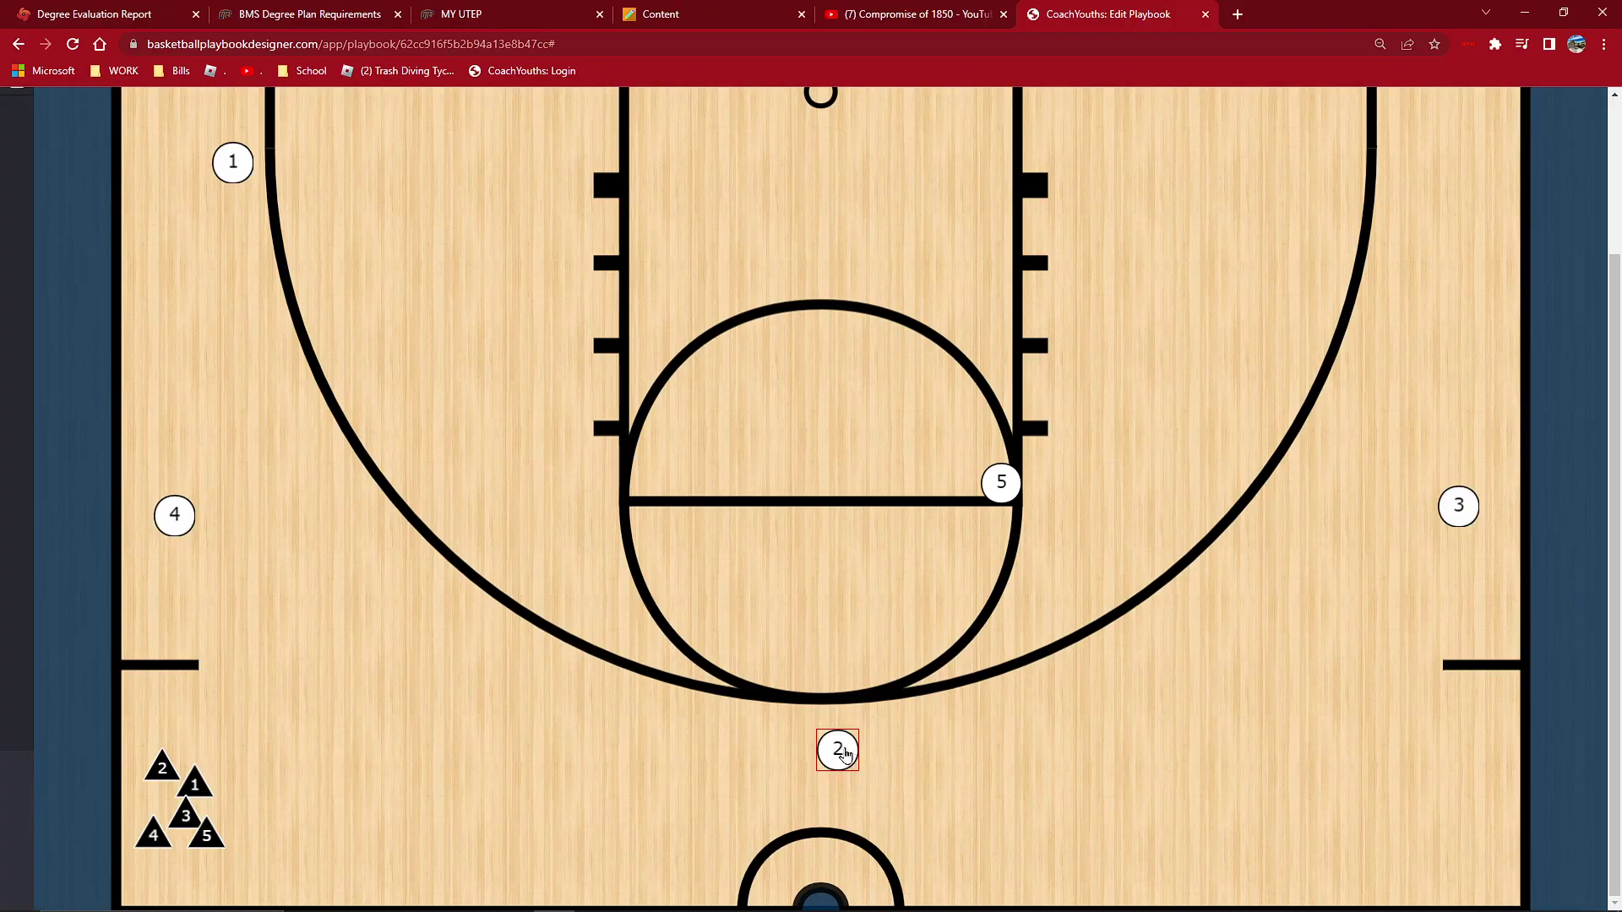
pyautogui.moveTo(1013, 504)
pyautogui.mouseDown()
pyautogui.moveTo(889, 226)
pyautogui.moveTo(1005, 549)
pyautogui.moveTo(1010, 501)
pyautogui.mouseUp()
pyautogui.moveTo(840, 749); pyautogui.dragTo(511, 647)
pyautogui.moveTo(189, 518); pyautogui.dragTo(394, 198)
pyautogui.moveTo(239, 160); pyautogui.dragTo(245, 285)
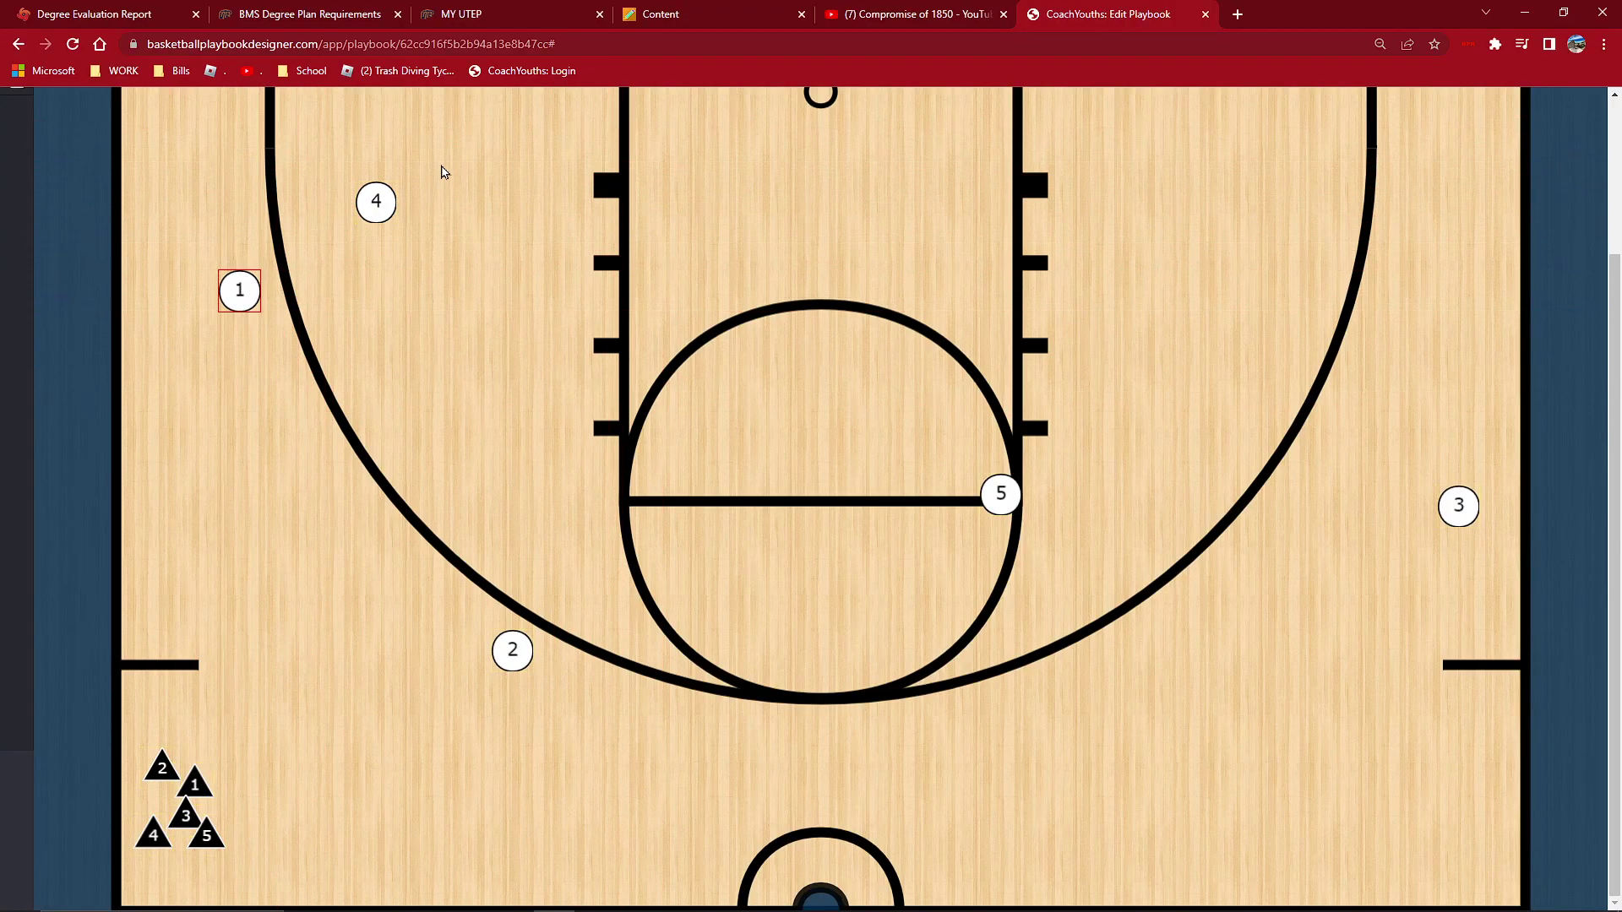
# Shift players 4 and 1 along the top and left, move 2 below the key, and slide 5 right
pyautogui.moveTo(395, 207); pyautogui.dragTo(591, 178)
pyautogui.moveTo(230, 287); pyautogui.dragTo(490, 287)
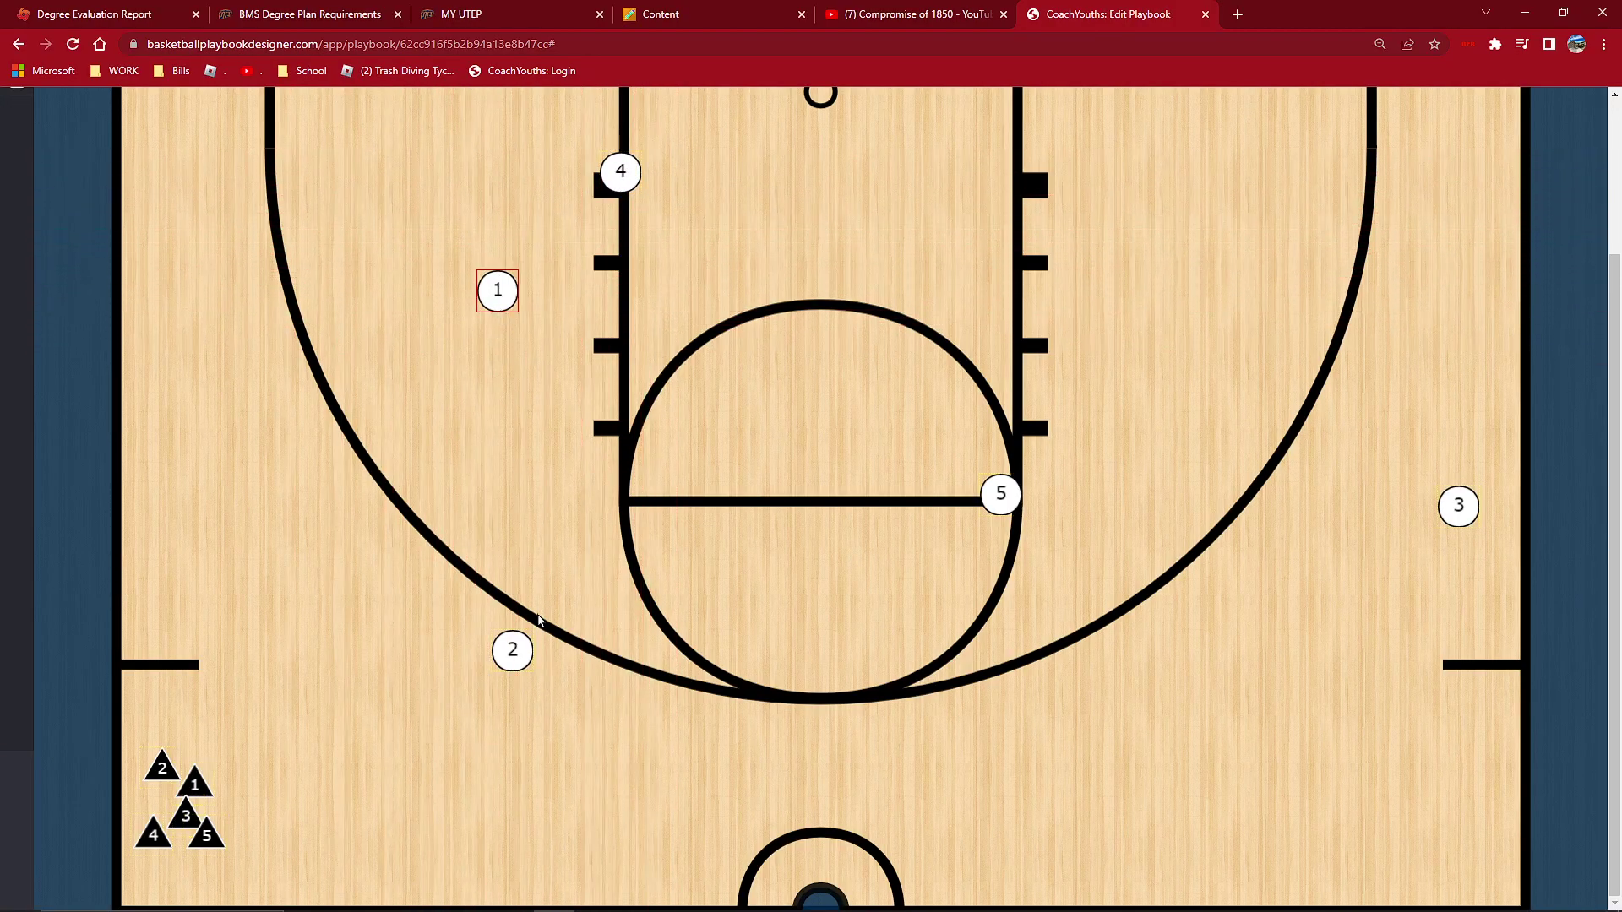
pyautogui.moveTo(517, 655); pyautogui.dragTo(907, 780)
pyautogui.moveTo(622, 184); pyautogui.dragTo(209, 226)
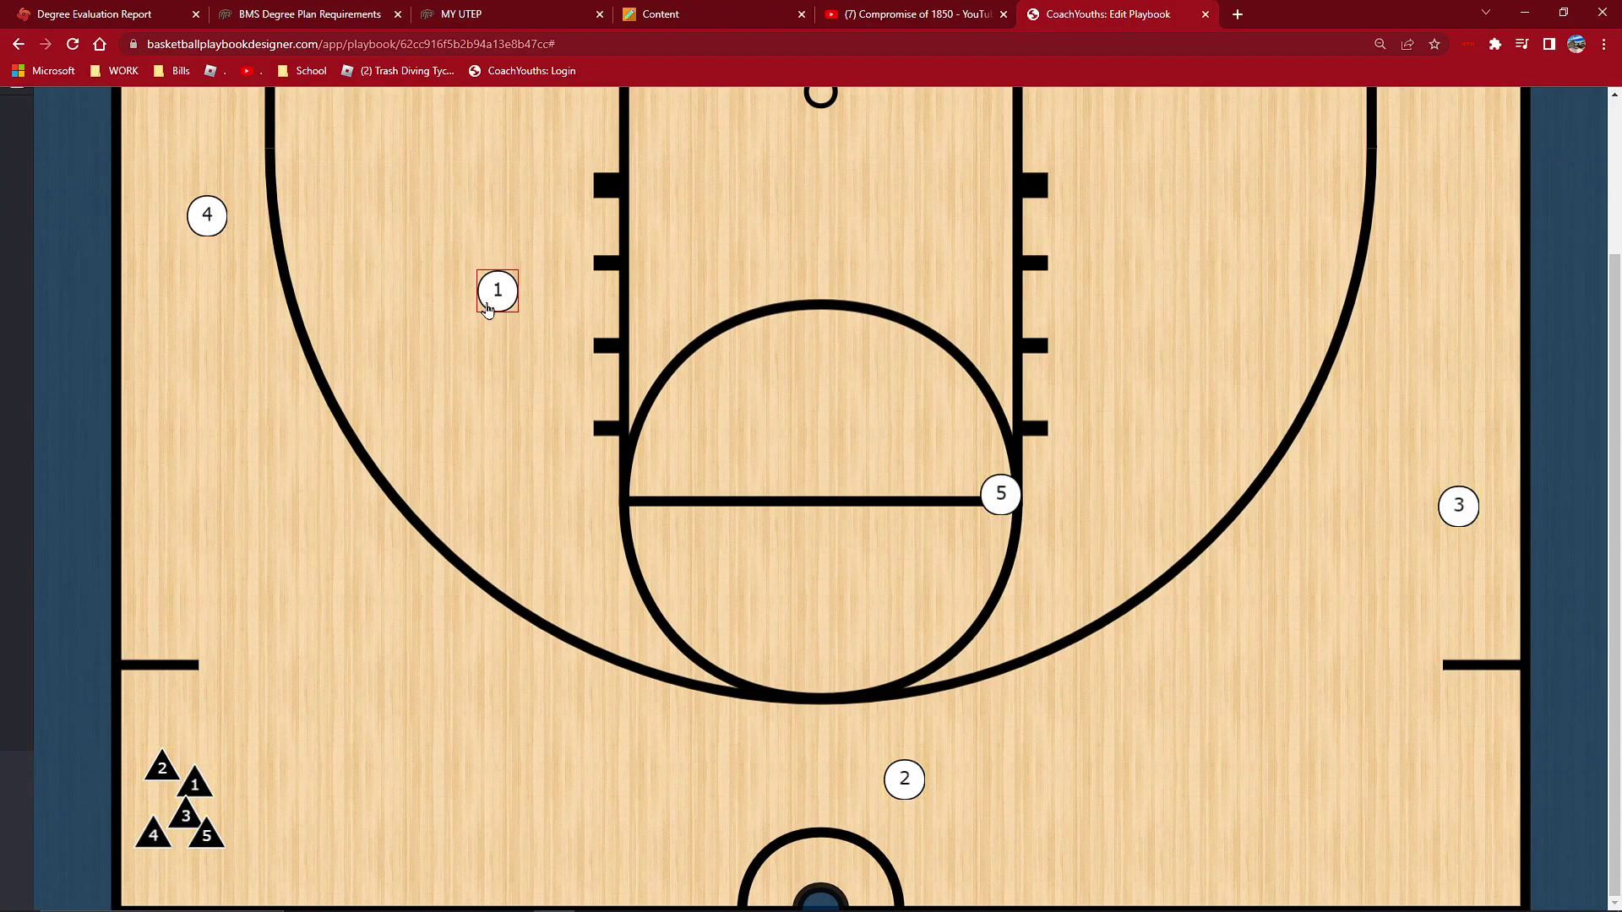
pyautogui.moveTo(489, 304); pyautogui.dragTo(334, 561)
pyautogui.moveTo(216, 219); pyautogui.dragTo(250, 183)
pyautogui.moveTo(904, 785); pyautogui.dragTo(1031, 771)
pyautogui.moveTo(1002, 498); pyautogui.dragTo(1187, 509)
# Put 3 and 5 on the right arc, 1 high left, 4 atop the lane, 2 low by the basket
pyautogui.moveTo(1459, 505)
pyautogui.mouseDown()
pyautogui.moveTo(1290, 548)
pyautogui.moveTo(1187, 407)
pyautogui.moveTo(1090, 335)
pyautogui.moveTo(1256, 562)
pyautogui.moveTo(1075, 478)
pyautogui.moveTo(1213, 561)
pyautogui.moveTo(1247, 549)
pyautogui.moveTo(1128, 658)
pyautogui.mouseUp()
pyautogui.moveTo(1038, 769); pyautogui.dragTo(1035, 795)
pyautogui.moveTo(1132, 650); pyautogui.dragTo(1263, 434)
pyautogui.moveTo(1241, 540); pyautogui.dragTo(1289, 532)
pyautogui.moveTo(1263, 434); pyautogui.dragTo(1186, 508)
pyautogui.moveTo(1025, 801); pyautogui.dragTo(501, 667)
pyautogui.moveTo(338, 534); pyautogui.dragTo(312, 182)
pyautogui.moveTo(239, 180); pyautogui.dragTo(713, 162)
pyautogui.moveTo(499, 670); pyautogui.dragTo(686, 835)
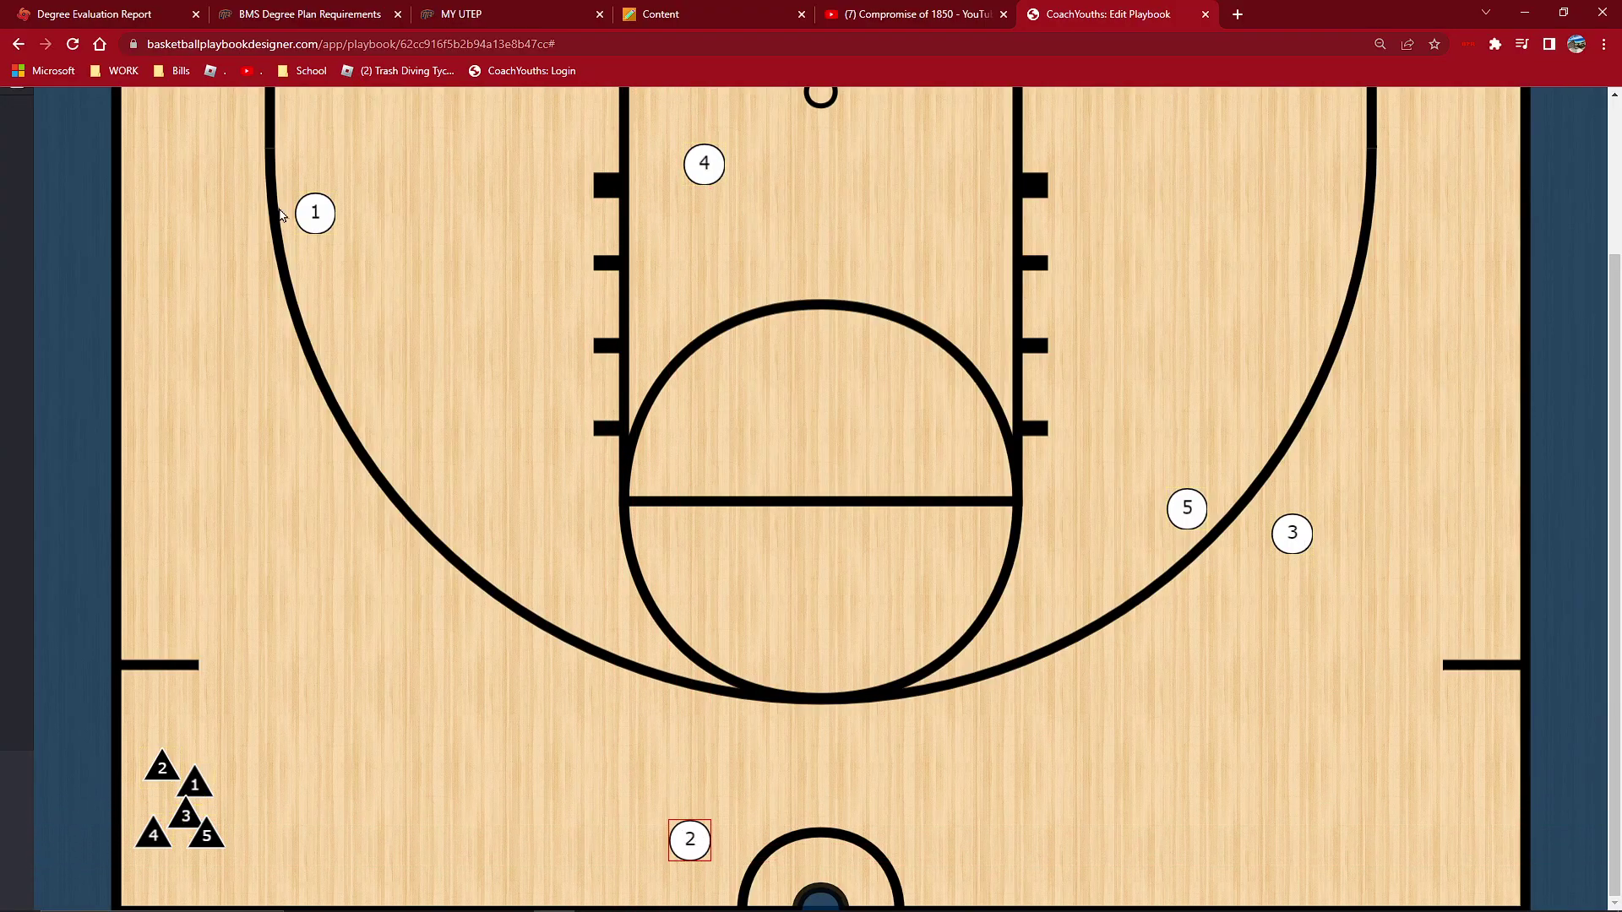
# Send player 1 to the left wing, 4 to the right elbow, 5 to the right wing, 3 low right
pyautogui.moveTo(313, 222); pyautogui.dragTo(244, 507)
pyautogui.moveTo(718, 172); pyautogui.dragTo(910, 518)
pyautogui.moveTo(1187, 507); pyautogui.dragTo(1466, 503)
pyautogui.moveTo(1292, 533); pyautogui.dragTo(1090, 830)
pyautogui.moveTo(692, 847); pyautogui.dragTo(677, 853)
pyautogui.moveTo(906, 521); pyautogui.dragTo(961, 519)
pyautogui.moveTo(1466, 504); pyautogui.dragTo(1454, 490)
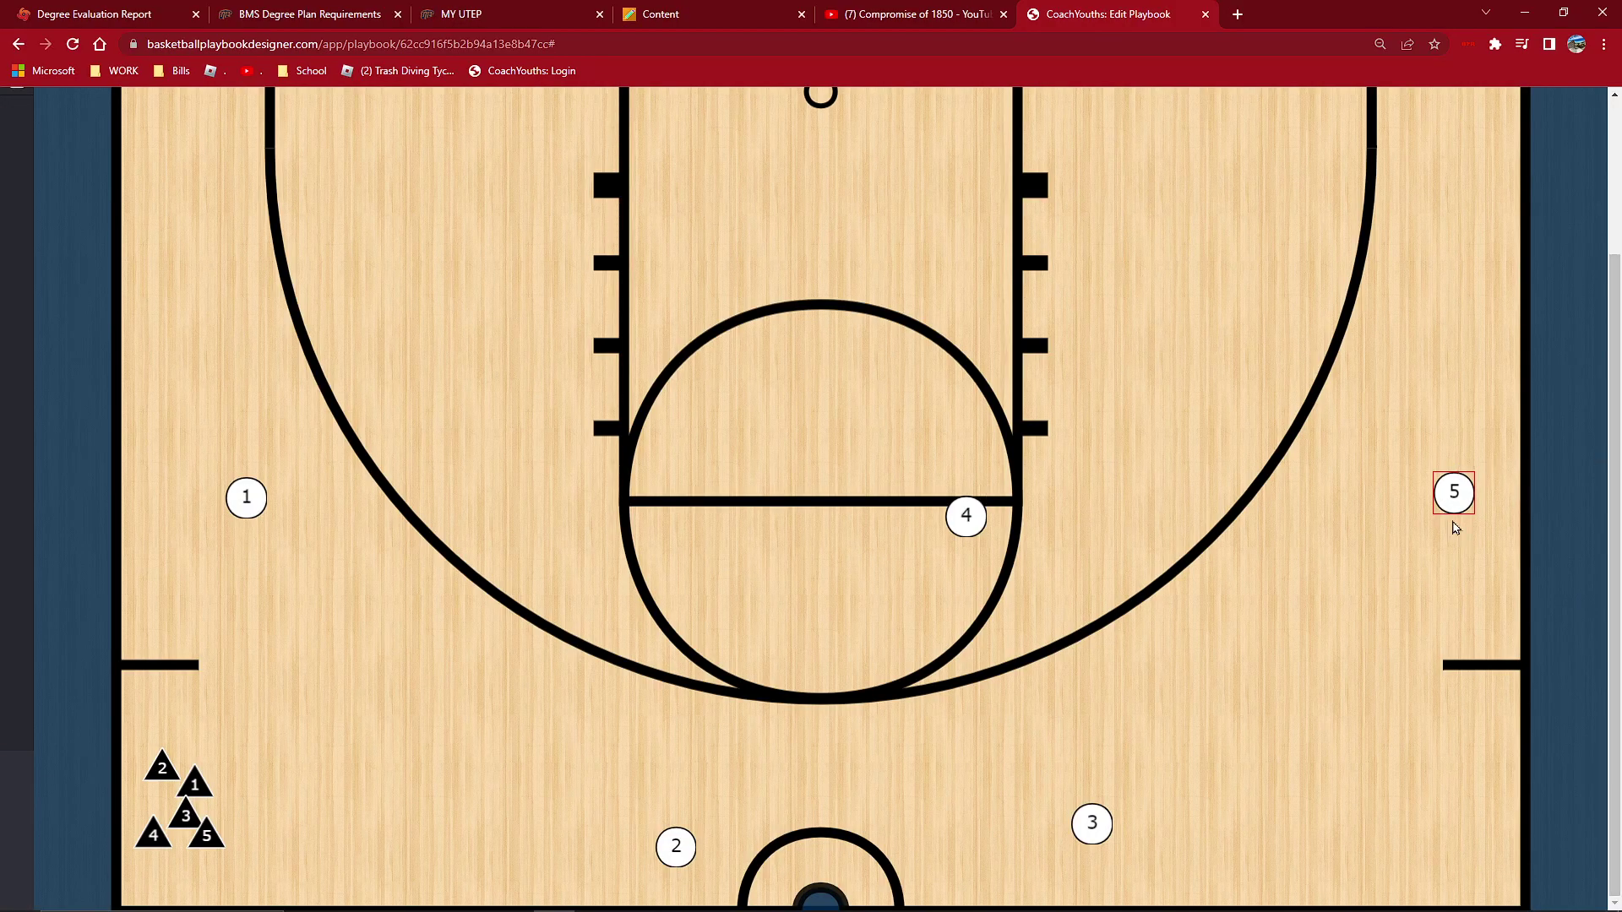
# Fine-tune players 5 and 4, then settle 2 low left and 3 low right near the baseline
pyautogui.moveTo(1456, 500)
pyautogui.mouseDown()
pyautogui.moveTo(1480, 505)
pyautogui.moveTo(1439, 496)
pyautogui.moveTo(1461, 486)
pyautogui.mouseUp()
pyautogui.moveTo(975, 521); pyautogui.dragTo(988, 521)
pyautogui.moveTo(663, 863); pyautogui.dragTo(652, 833)
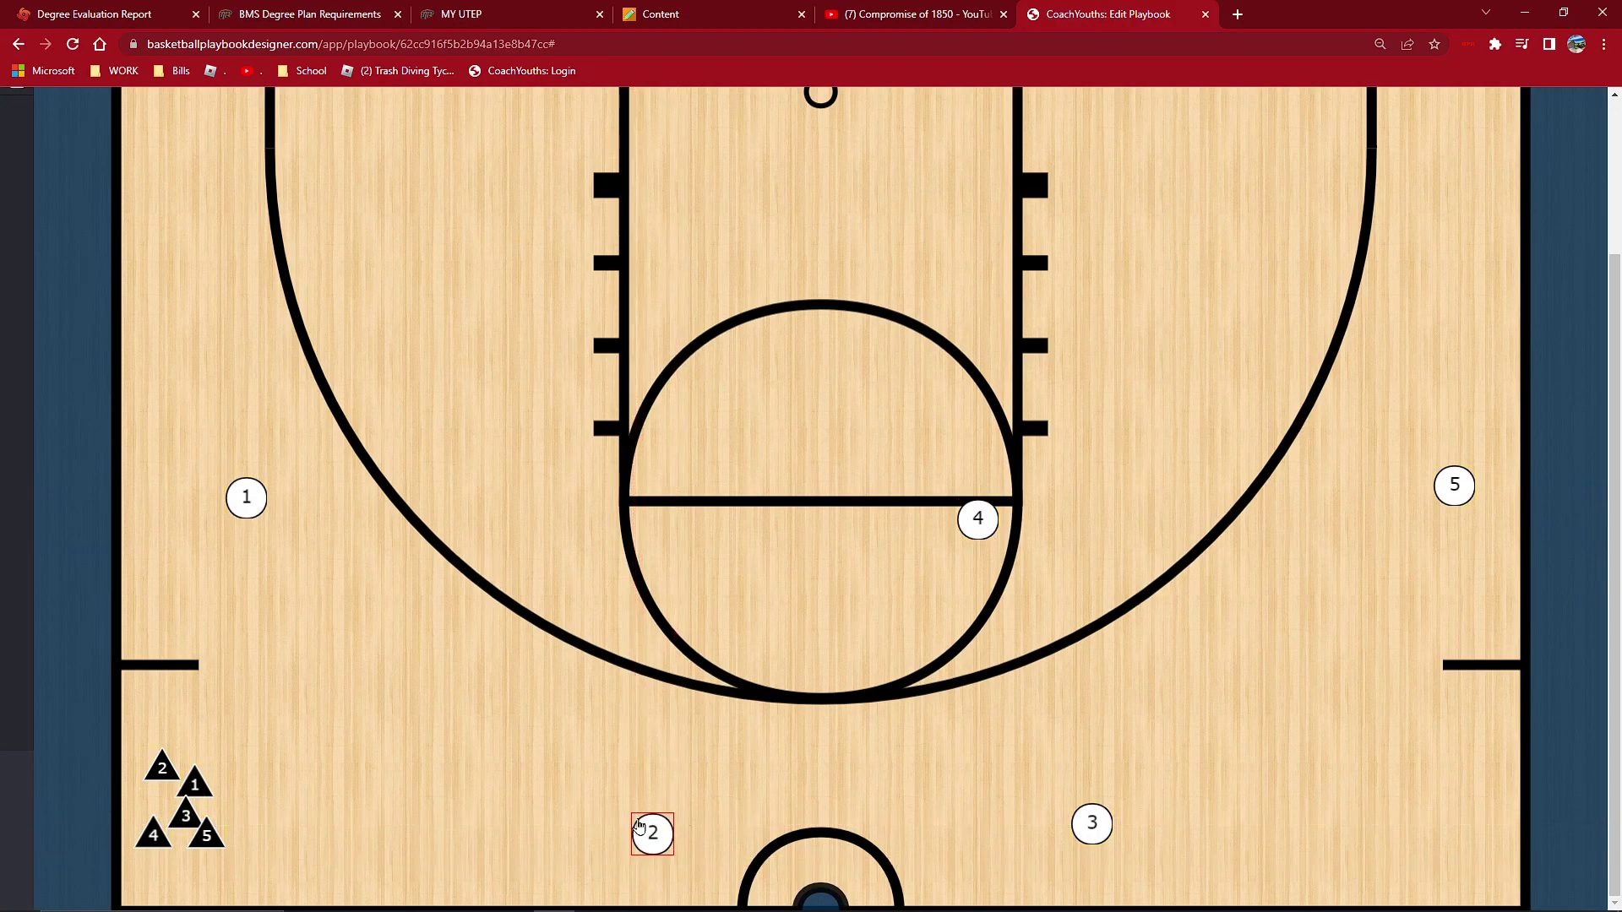
pyautogui.moveTo(655, 849); pyautogui.dragTo(594, 815)
pyautogui.moveTo(1098, 831); pyautogui.dragTo(1089, 796)
pyautogui.moveTo(596, 822)
pyautogui.mouseDown()
pyautogui.moveTo(794, 507)
pyautogui.moveTo(612, 750)
pyautogui.moveTo(609, 809)
pyautogui.mouseUp()
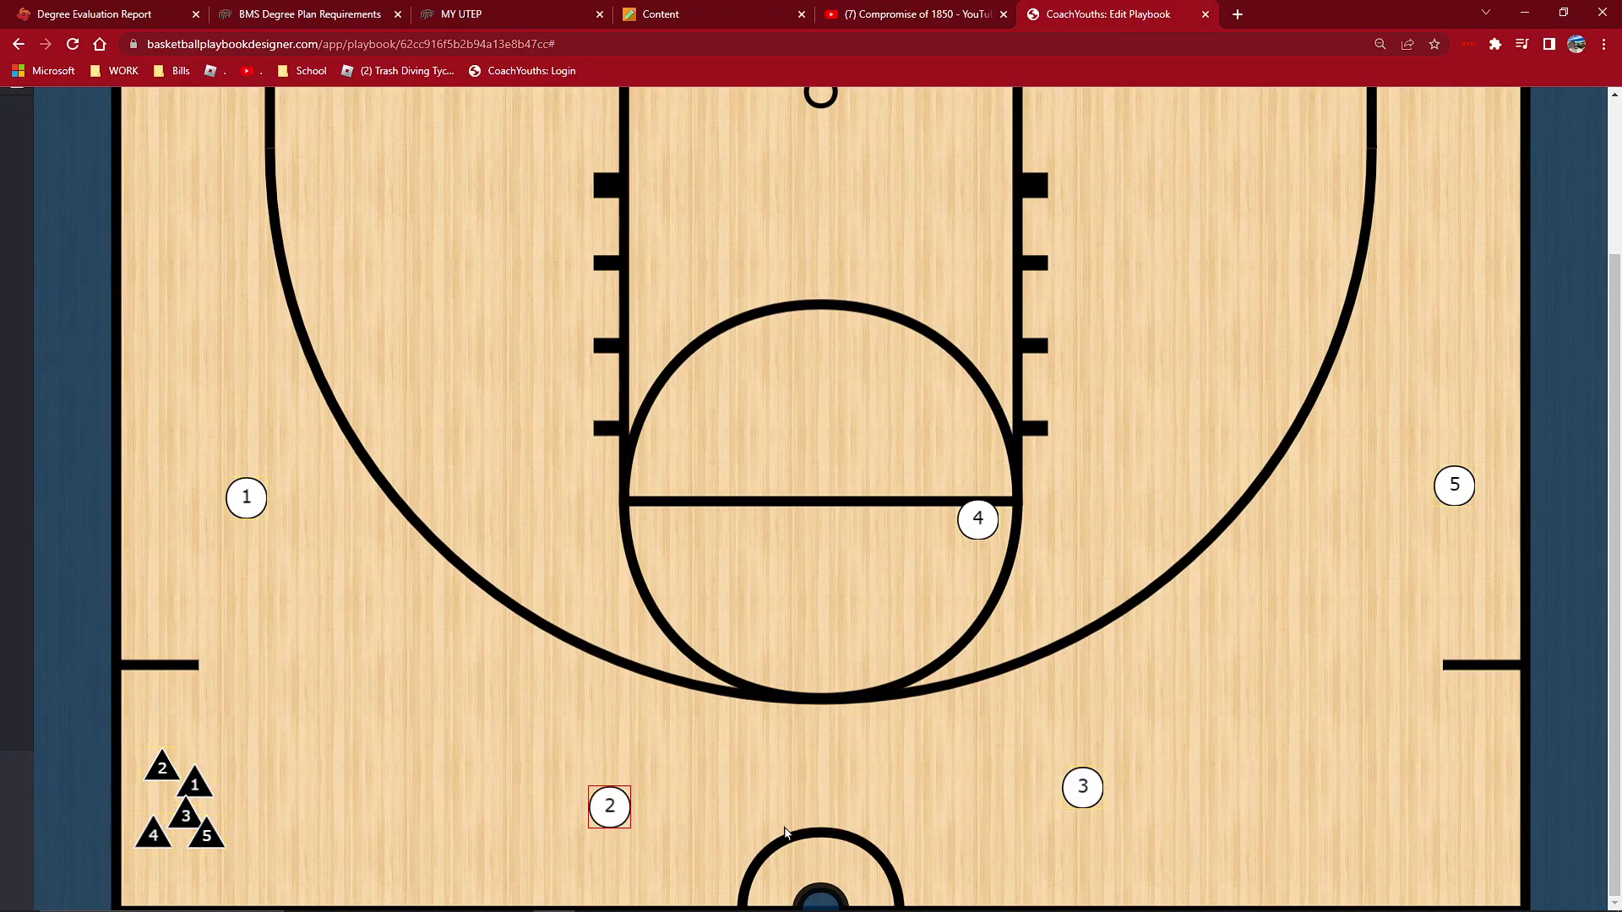
pyautogui.moveTo(1096, 794); pyautogui.dragTo(1120, 798)
pyautogui.moveTo(593, 811)
pyautogui.mouseDown()
pyautogui.moveTo(800, 786)
pyautogui.moveTo(591, 813)
pyautogui.mouseUp()
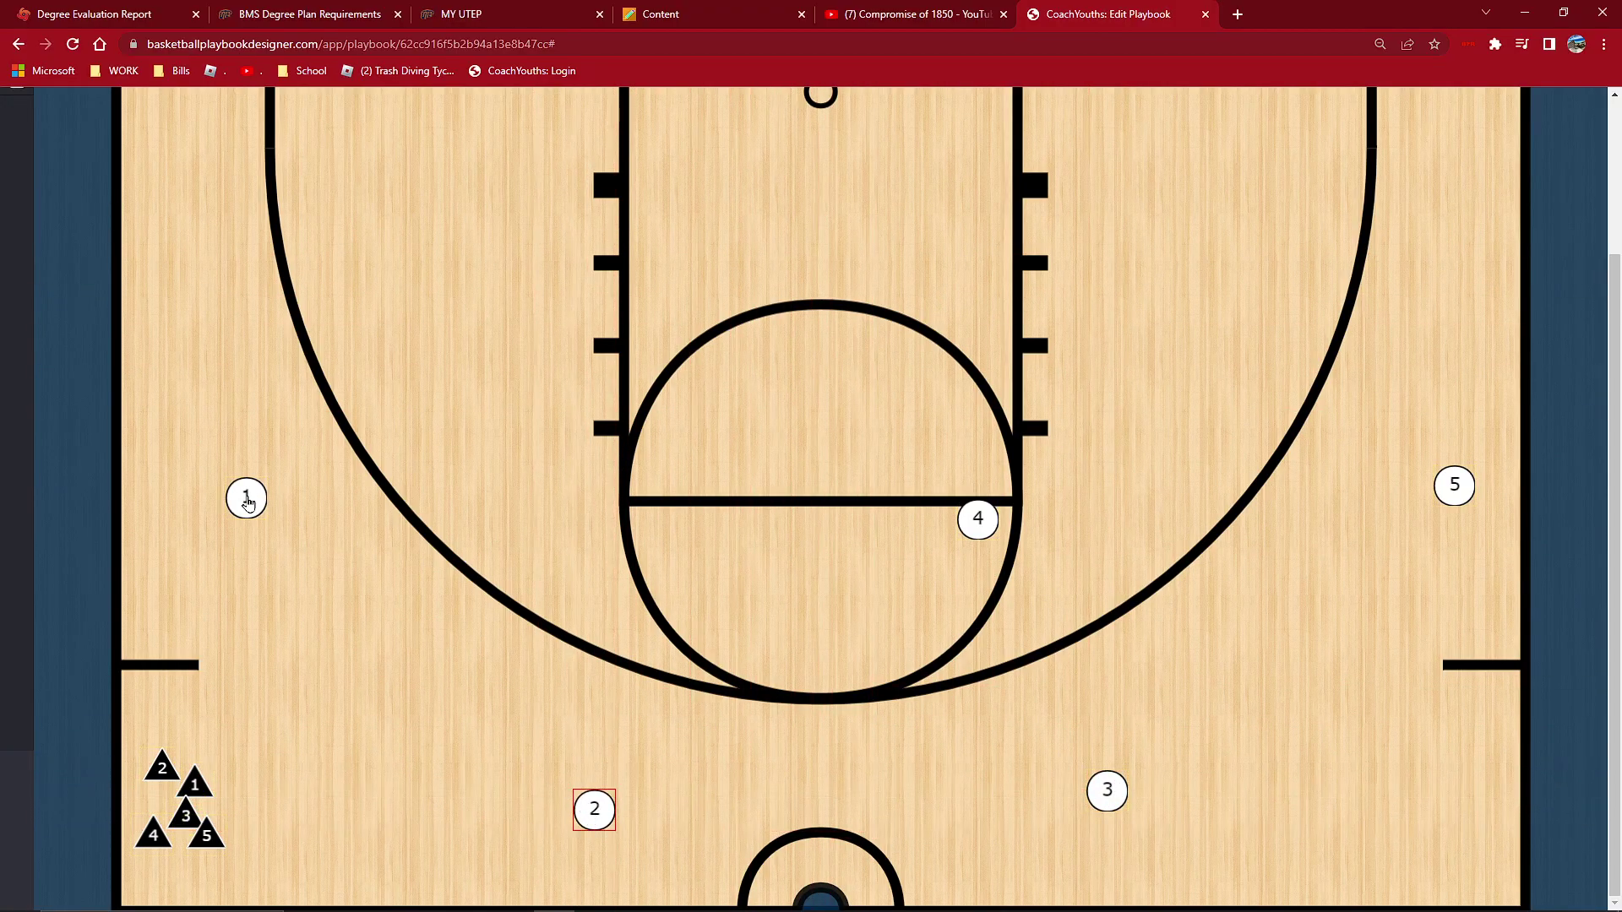
# Set starting spots: 4 on the left arc, 2 just below the arc, 3 high right, 1 near the lane top
pyautogui.moveTo(1117, 798); pyautogui.dragTo(1426, 181)
pyautogui.moveTo(980, 519); pyautogui.dragTo(736, 511)
pyautogui.moveTo(621, 718); pyautogui.dragTo(594, 519)
pyautogui.moveTo(735, 511); pyautogui.dragTo(812, 745)
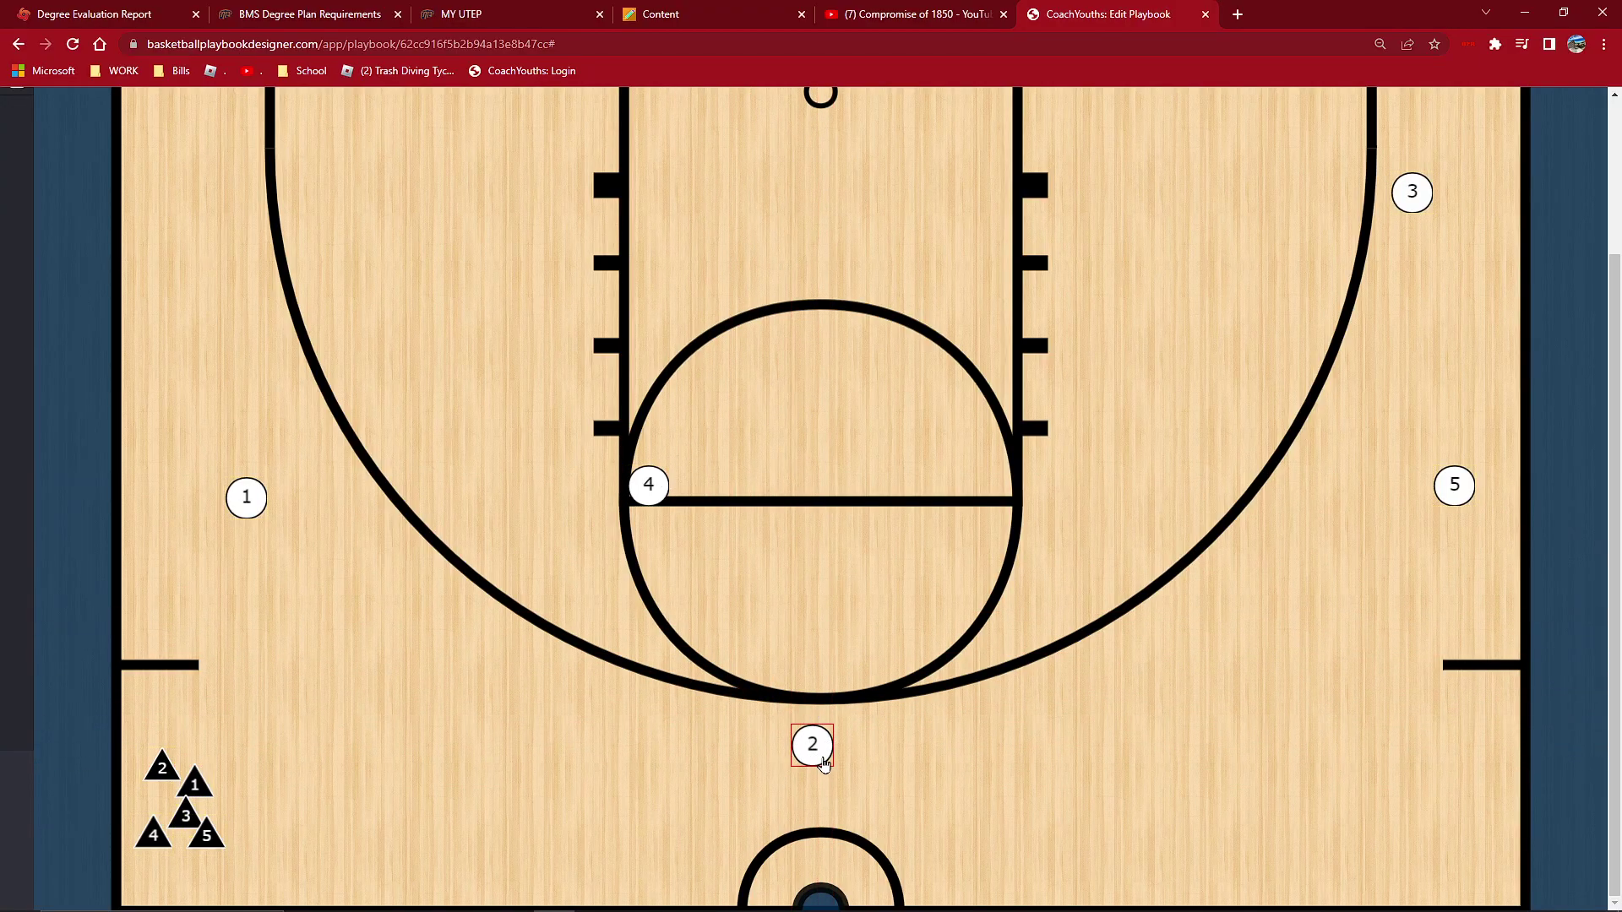
pyautogui.moveTo(821, 758); pyautogui.dragTo(1210, 579)
pyautogui.moveTo(1436, 496)
pyautogui.mouseDown()
pyautogui.moveTo(1327, 384)
pyautogui.moveTo(1335, 369)
pyautogui.moveTo(1444, 492)
pyautogui.mouseUp()
pyautogui.moveTo(1213, 583); pyautogui.dragTo(637, 715)
pyautogui.moveTo(648, 484); pyautogui.dragTo(370, 473)
pyautogui.moveTo(246, 498); pyautogui.dragTo(826, 148)
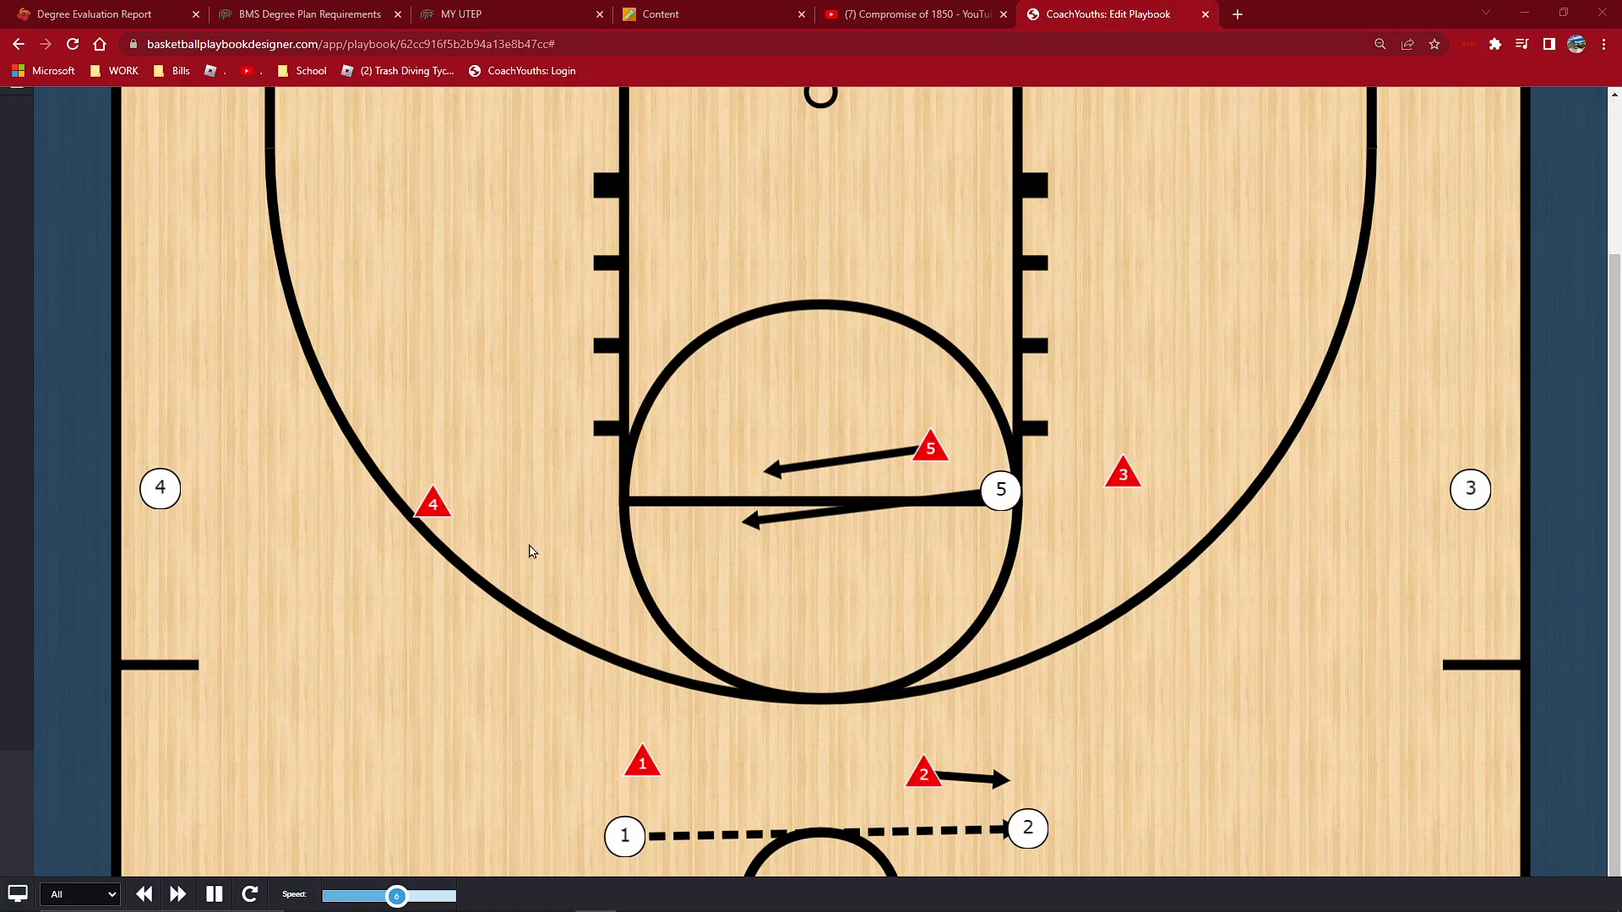
# Step the play's animation forward with Go Forward so the ball passes from 2 to 3
pyautogui.click(178, 894)
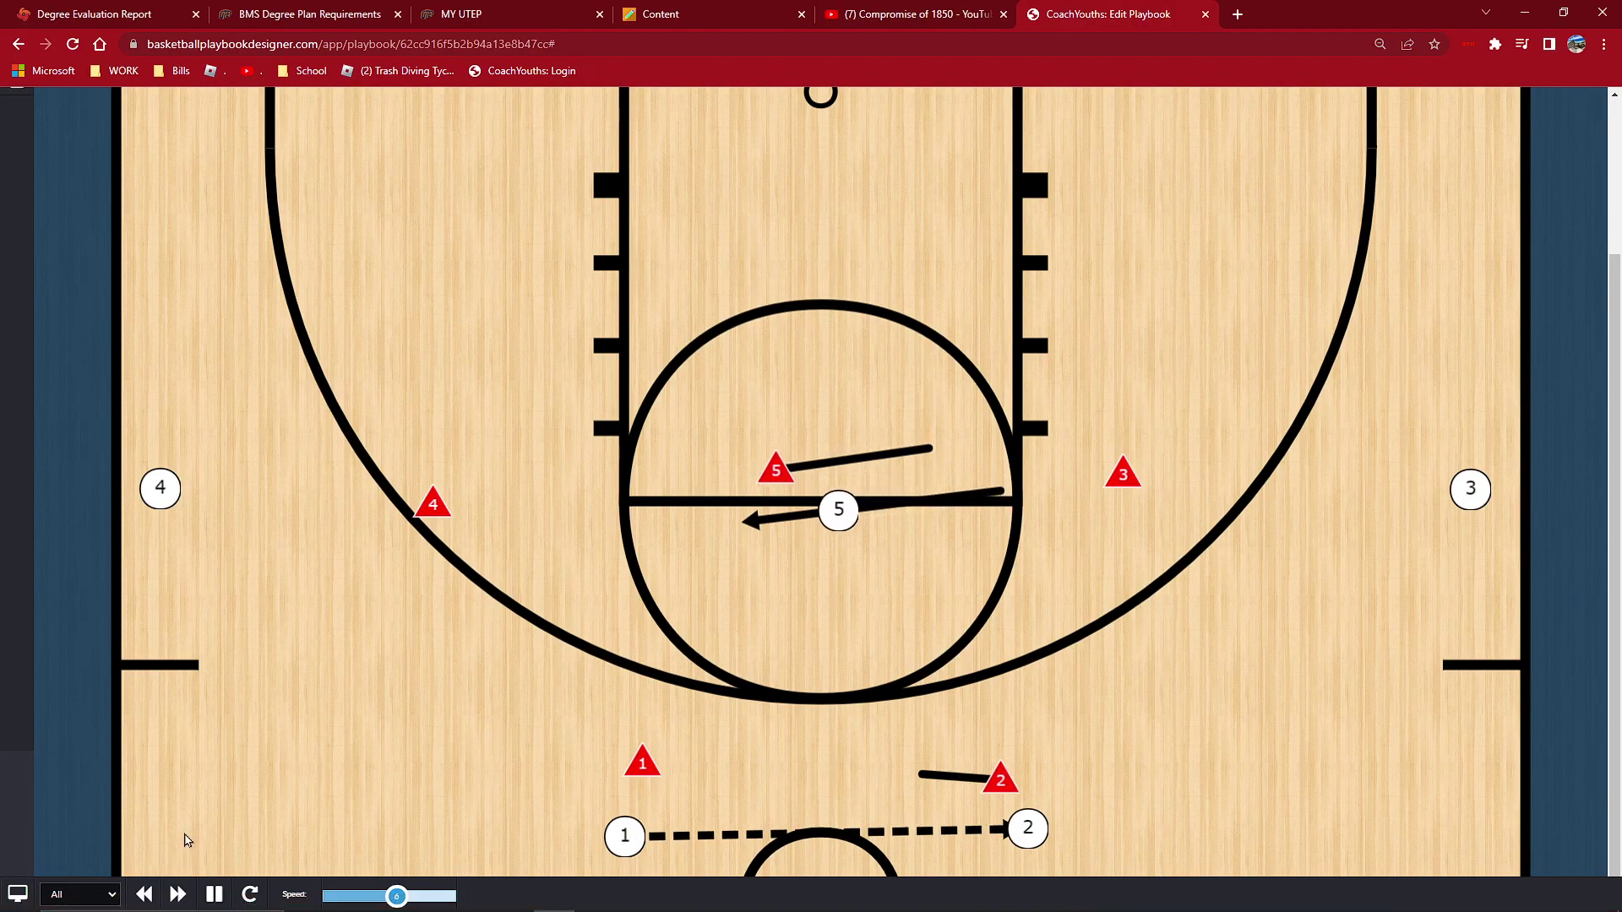